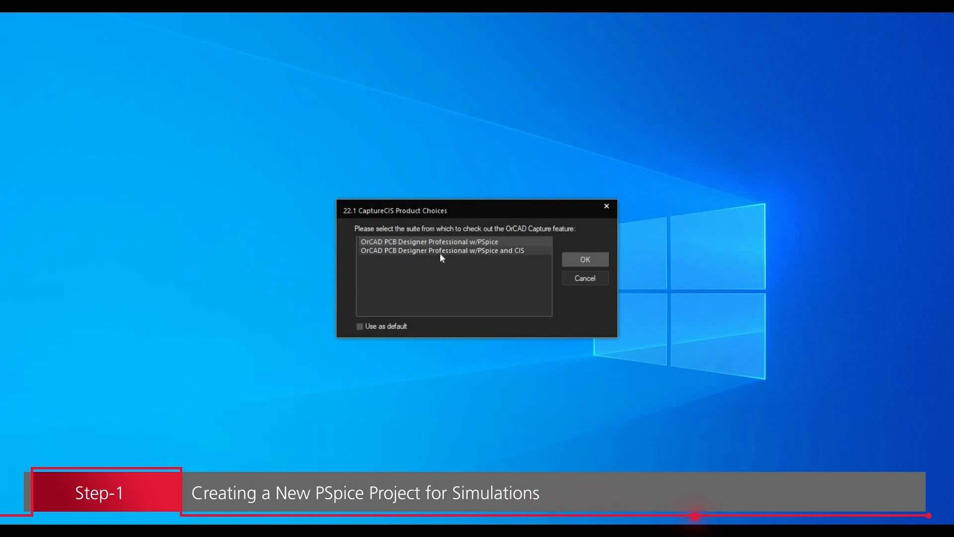
# Start the session with the OrCAD PCB Designer Professional w/PSpice and CIS suite.
pyautogui.click(440, 253)
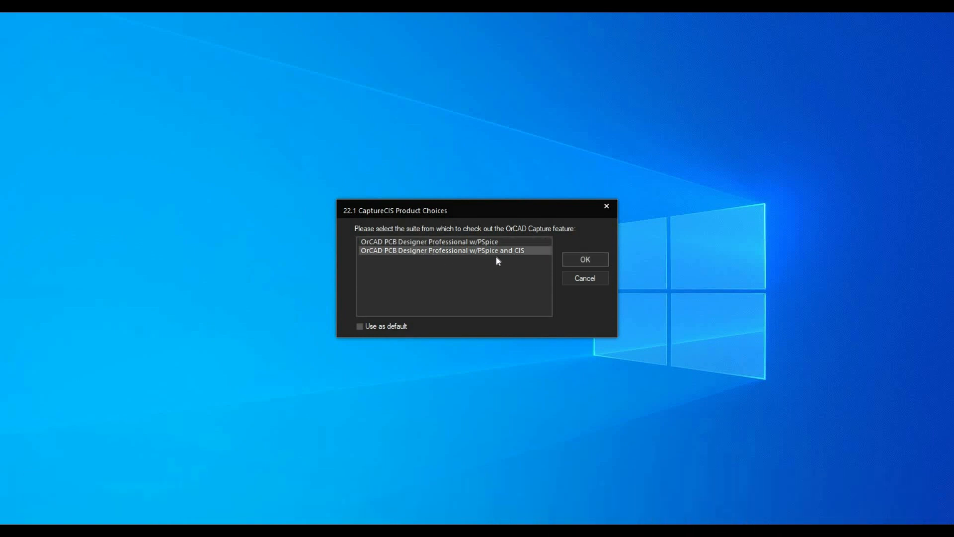
pyautogui.click(580, 255)
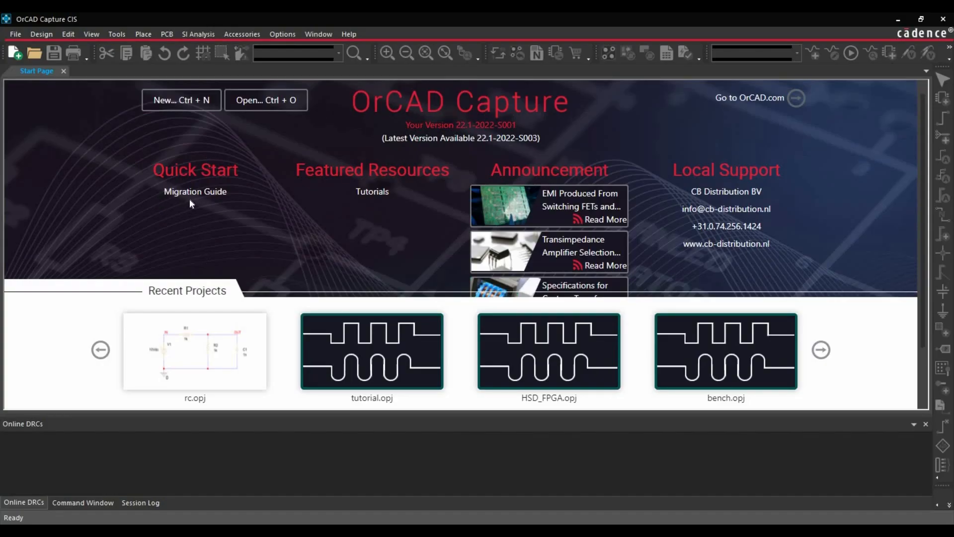
# Create a blank project named RC in the desktop's RC Circuit folder with PSpice simulation enabled.
pyautogui.click(18, 35)
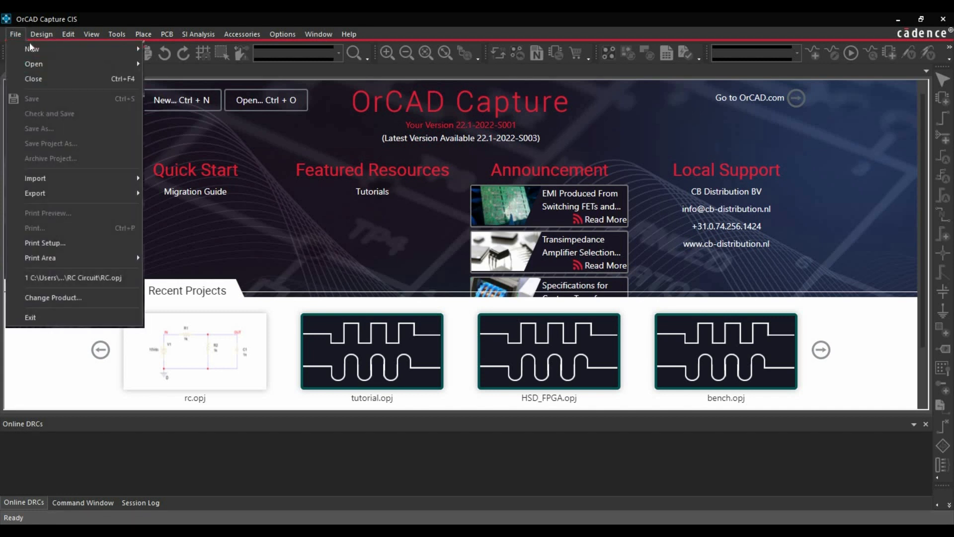
pyautogui.moveTo(30, 49)
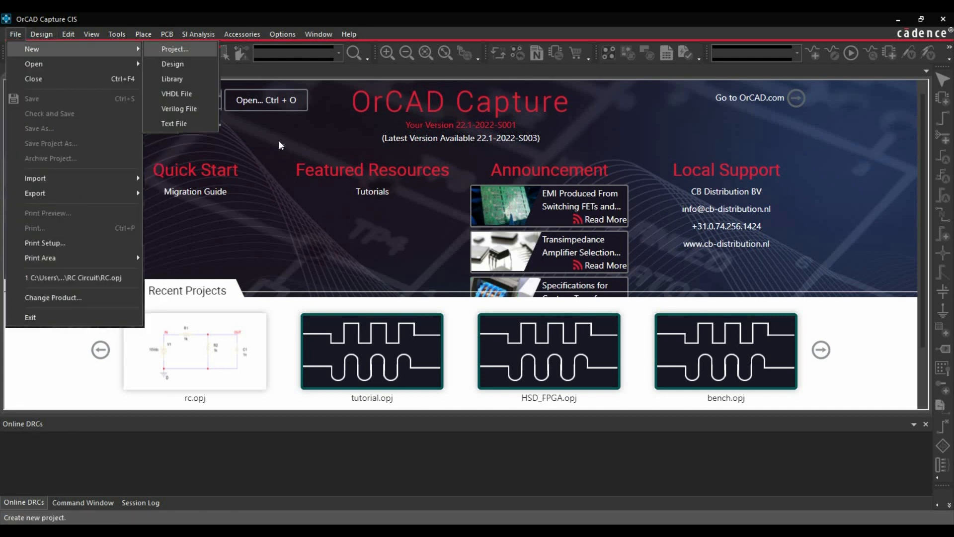
pyautogui.click(155, 49)
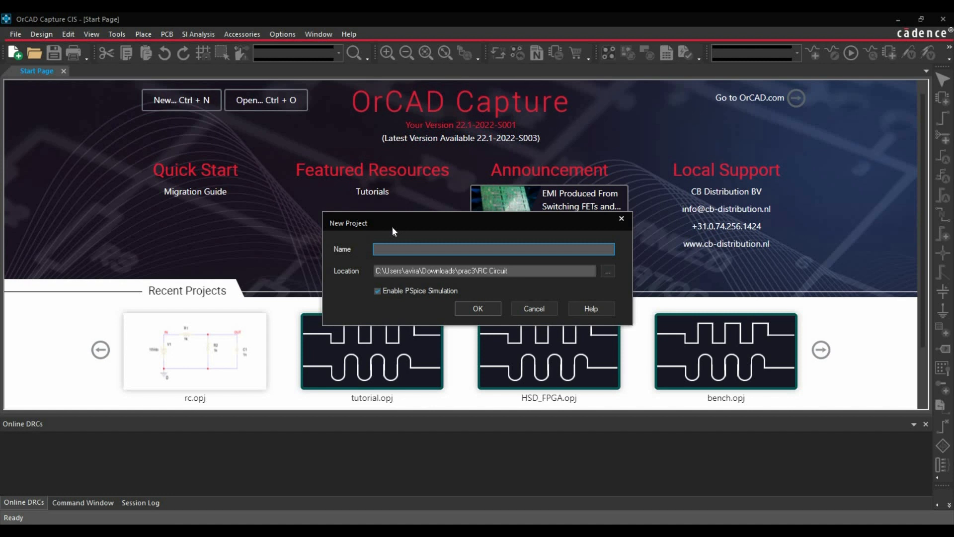
pyautogui.write('RC')
pyautogui.click(607, 272)
pyautogui.scroll(3, 379, 309)
pyautogui.click(379, 301)
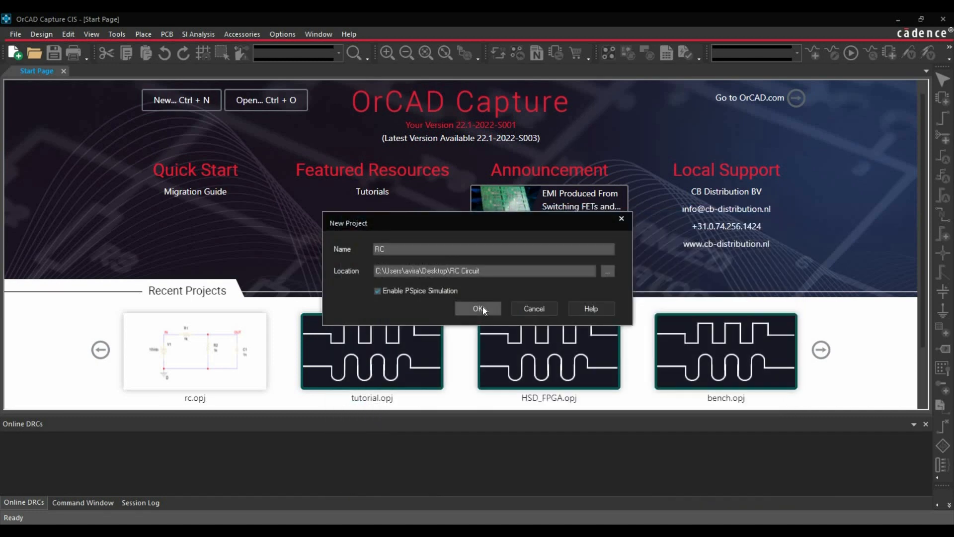
pyautogui.click(478, 308)
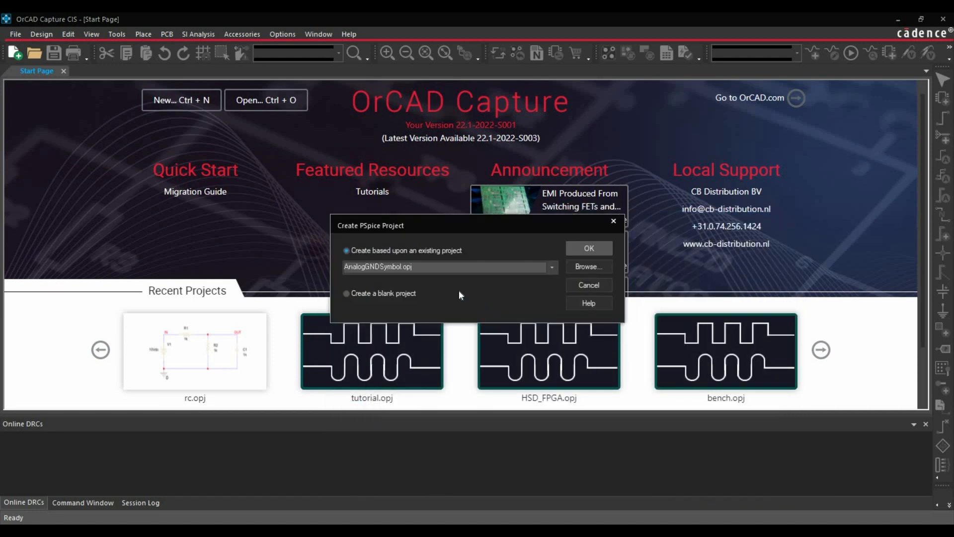
pyautogui.click(370, 294)
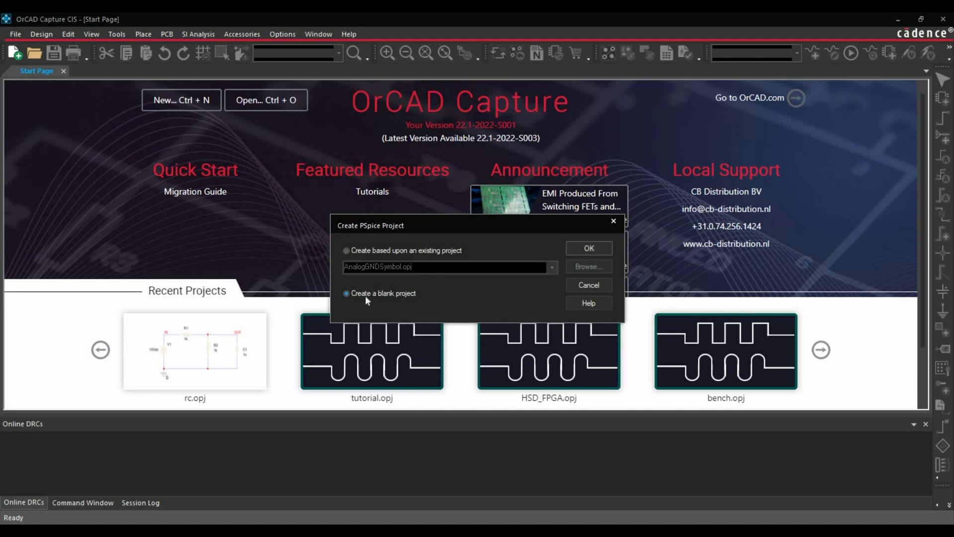
pyautogui.click(598, 248)
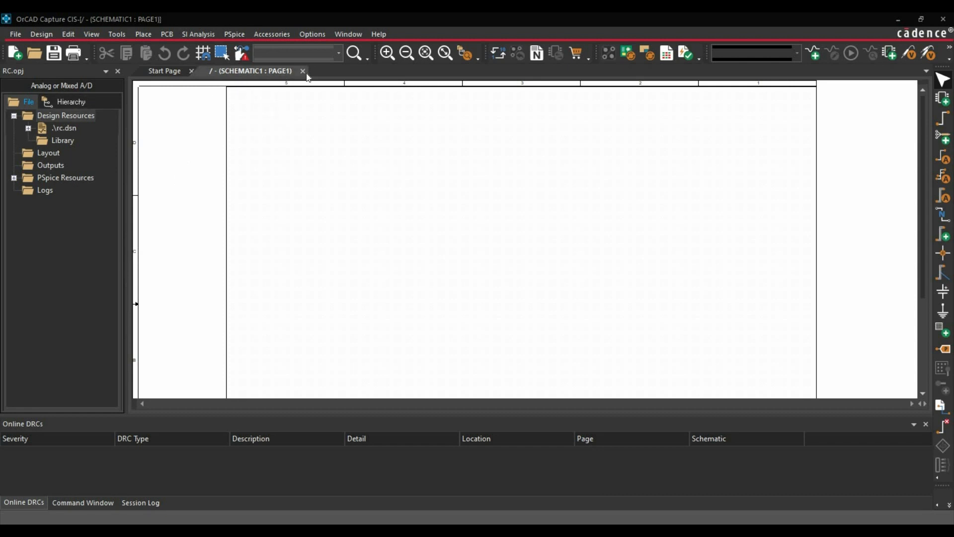
# Rename the schematic page PAGE1 under SCHEMATIC1 to RC_Circuit.
pyautogui.click(29, 129)
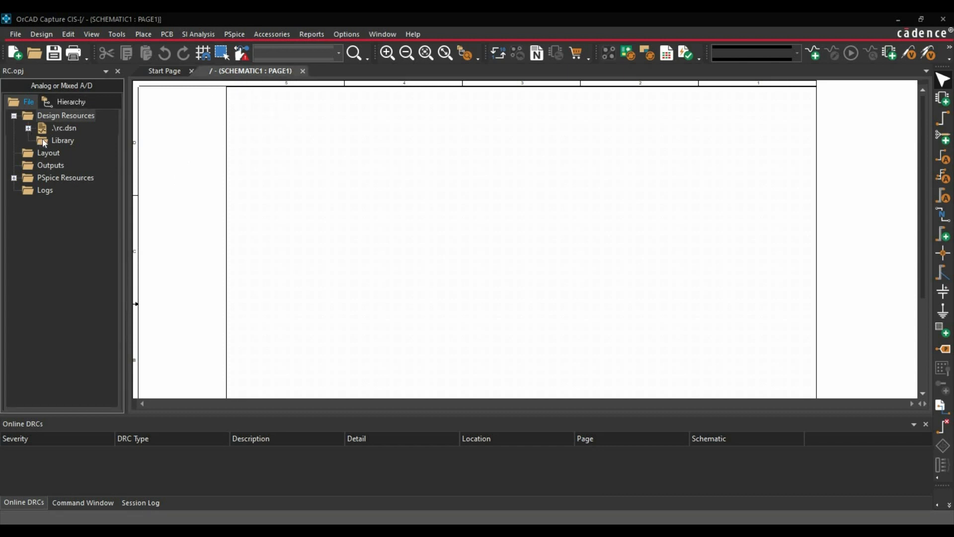
pyautogui.click(91, 155)
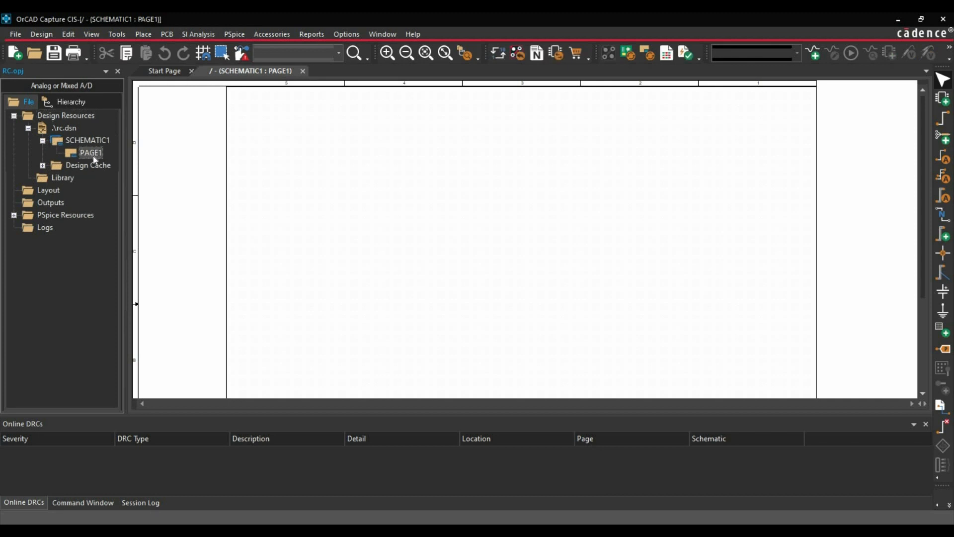
pyautogui.rightClick(94, 156)
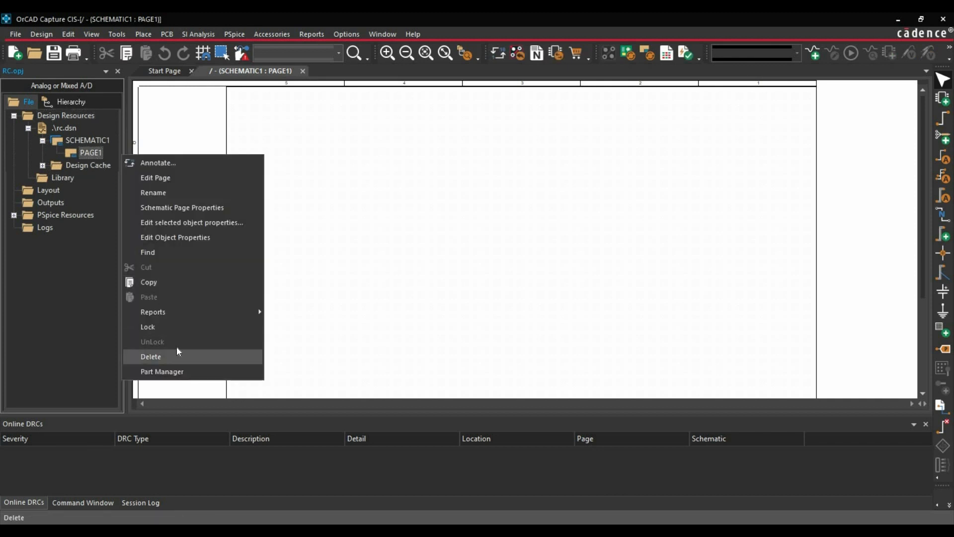
pyautogui.click(153, 193)
pyautogui.write('RC')
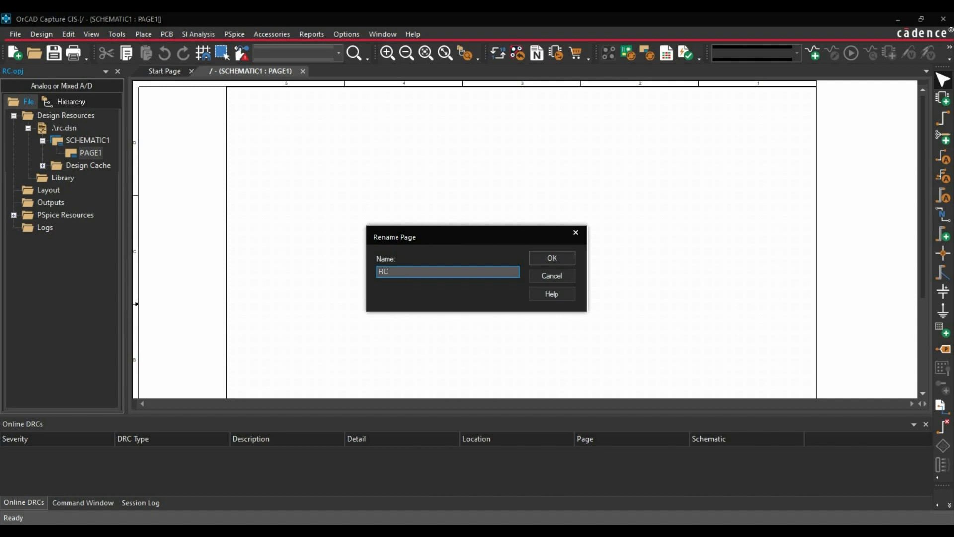
pyautogui.write('_Circuit')
pyautogui.click(568, 258)
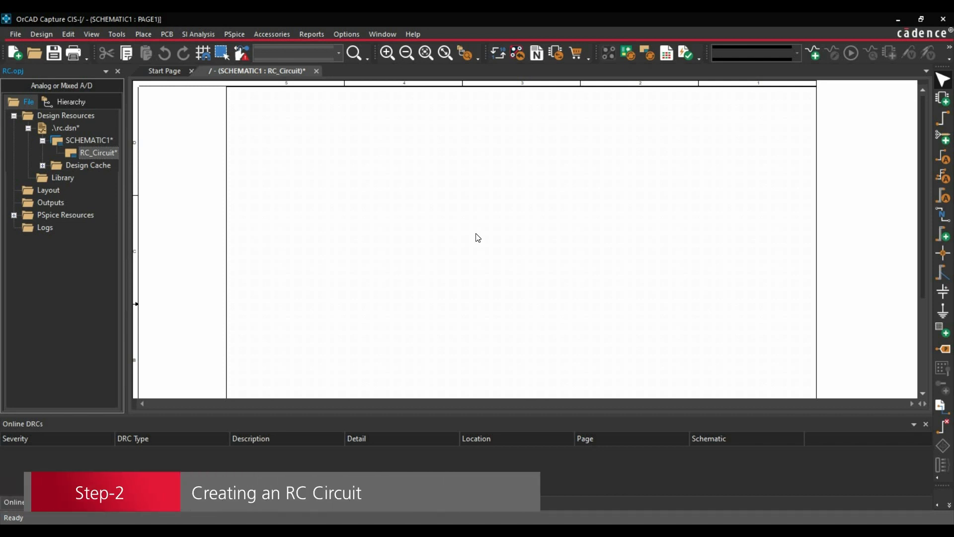
# Search the component library for VDC and place one DC voltage source on the schematic page.
pyautogui.click(141, 31)
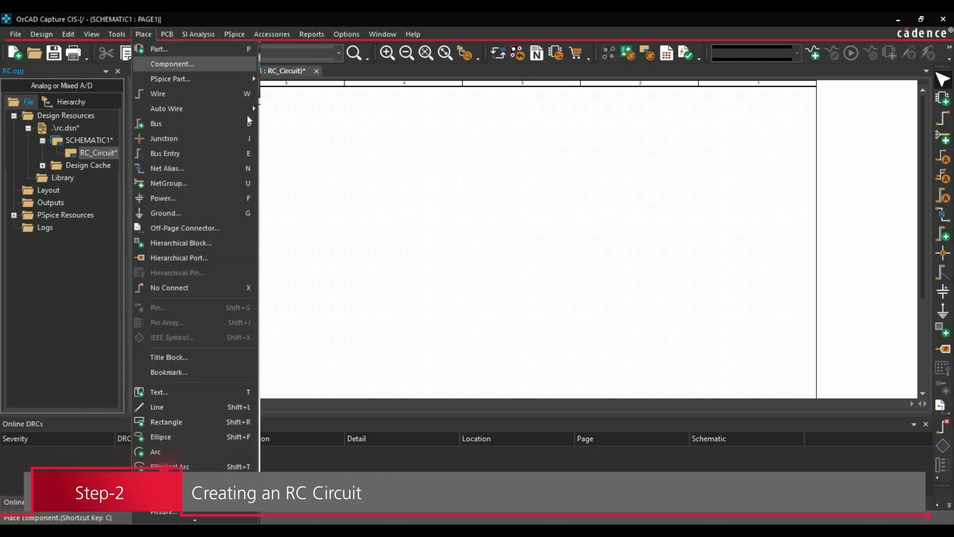
pyautogui.click(159, 66)
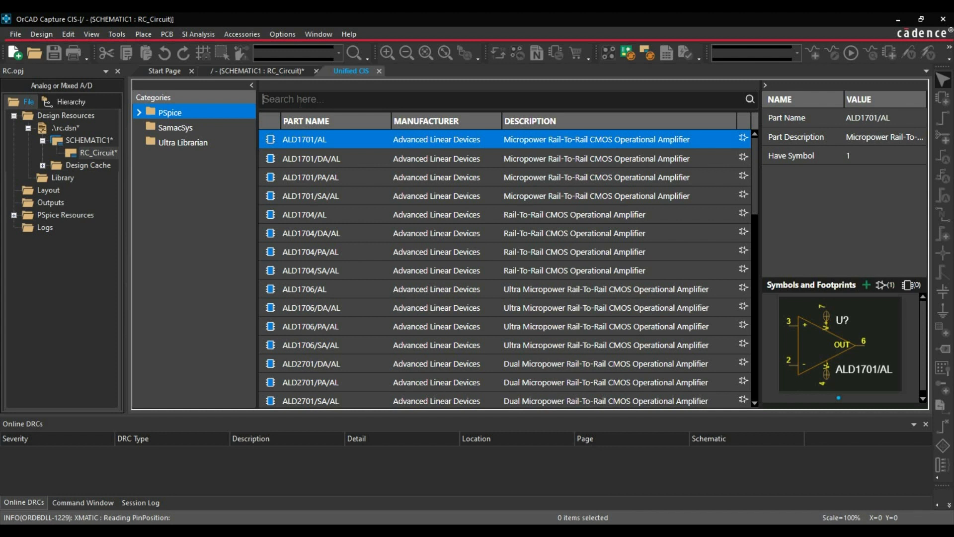
pyautogui.write('VDC')
pyautogui.press('Return')
pyautogui.doubleClick(324, 161)
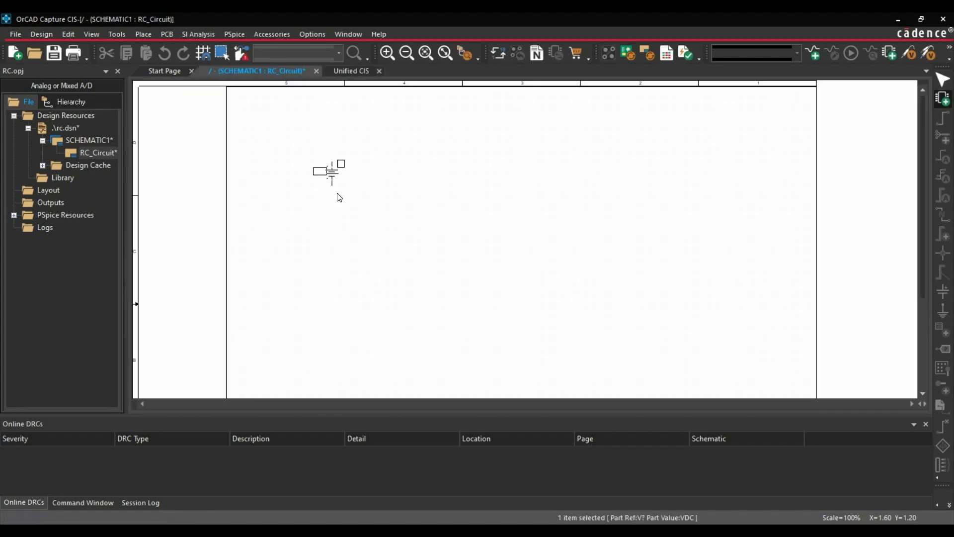
pyautogui.click(340, 218)
pyautogui.rightClick(381, 219)
pyautogui.click(383, 220)
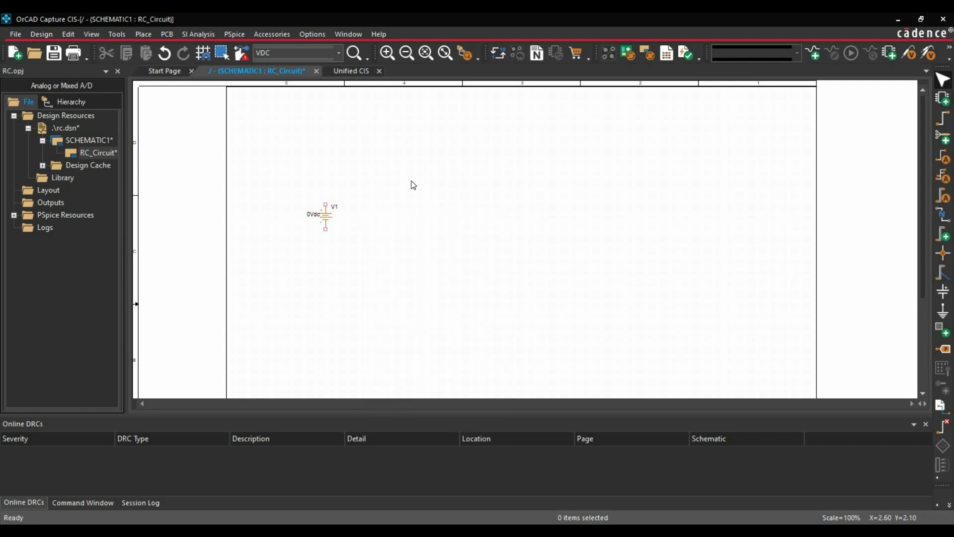
# Search the component library for Resistor and place the general purpose resistor R above and to the right of the voltage source.
pyautogui.click(351, 70)
pyautogui.click(342, 99)
pyautogui.write('Resistor')
pyautogui.press('Return')
pyautogui.scroll(-5, 380, 243)
pyautogui.click(359, 304)
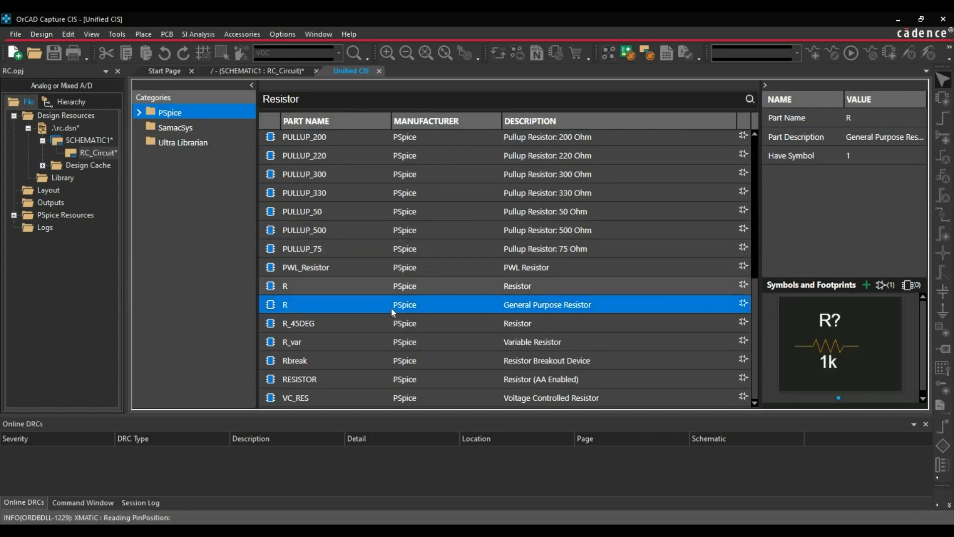
pyautogui.doubleClick(395, 308)
pyautogui.click(375, 192)
pyautogui.press('Escape')
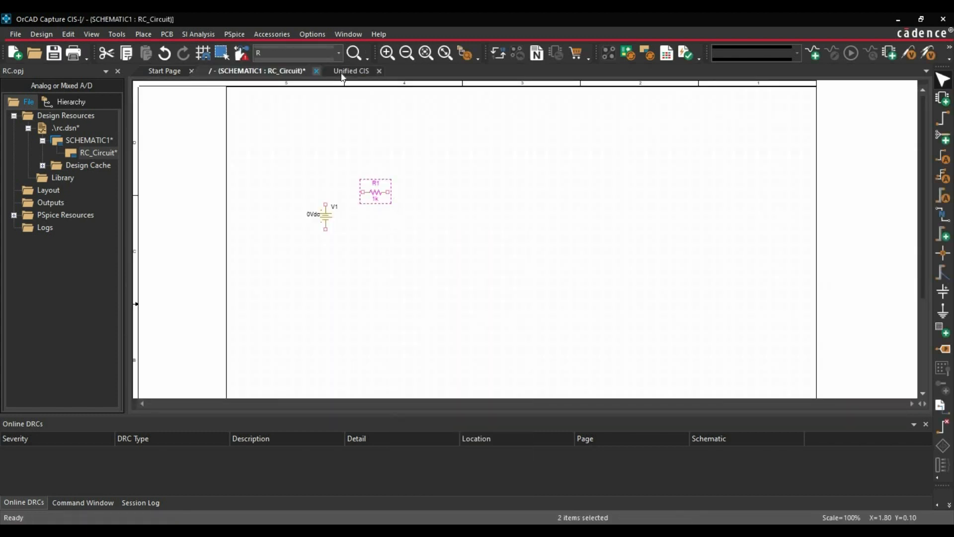
# Search the component library for Capacitor and place one capacitor C vertically to the right of the resistor.
pyautogui.click(342, 74)
pyautogui.doubleClick(343, 99)
pyautogui.write('Capacitor')
pyautogui.press('Return')
pyautogui.doubleClick(457, 233)
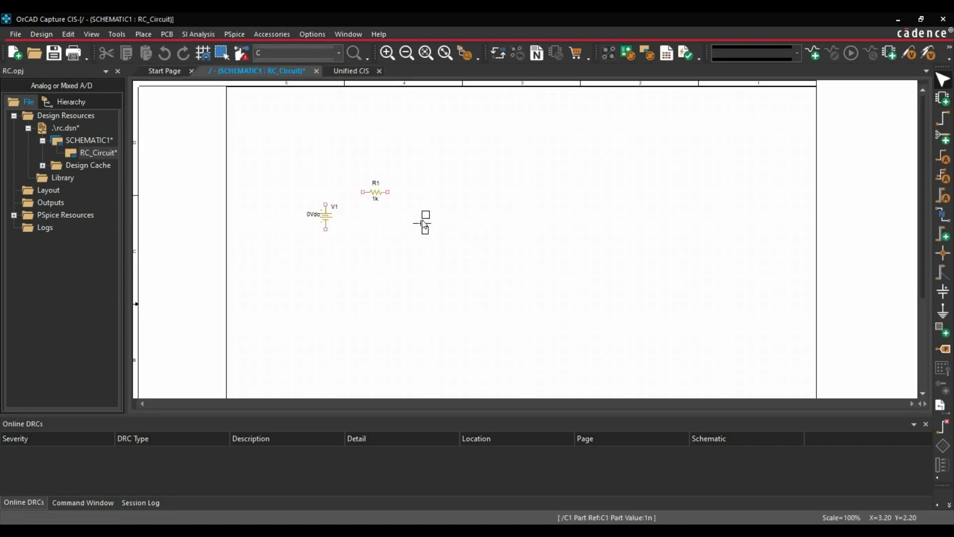
pyautogui.click(423, 213)
pyautogui.press('Escape')
pyautogui.click(396, 244)
# Space out the parts by moving resistor R1 slightly left and capacitor C1 further right.
pyautogui.keyDown('ctrl'); pyautogui.scroll(1, 536, 245); pyautogui.keyUp('ctrl')
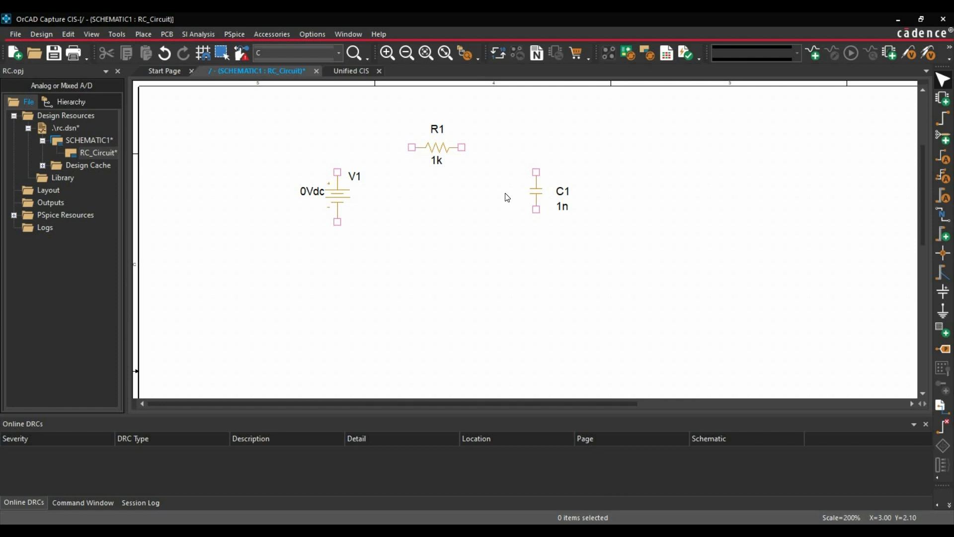
pyautogui.click(427, 148)
pyautogui.moveTo(426, 148); pyautogui.dragTo(413, 148)
pyautogui.moveTo(540, 192); pyautogui.dragTo(576, 193)
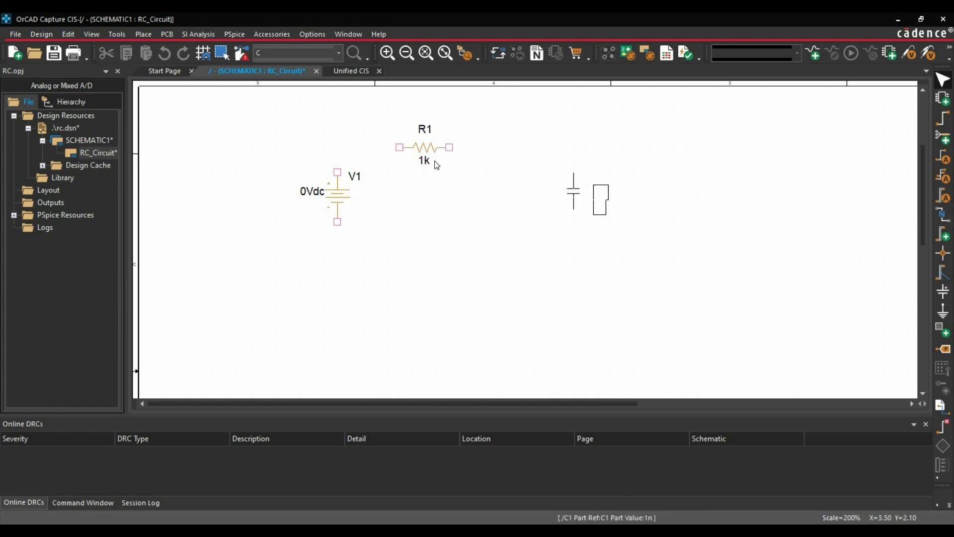
# Copy resistor R1, rotate the copy to vertical and place it between R1 and C1, level with the voltage source.
pyautogui.click(433, 160)
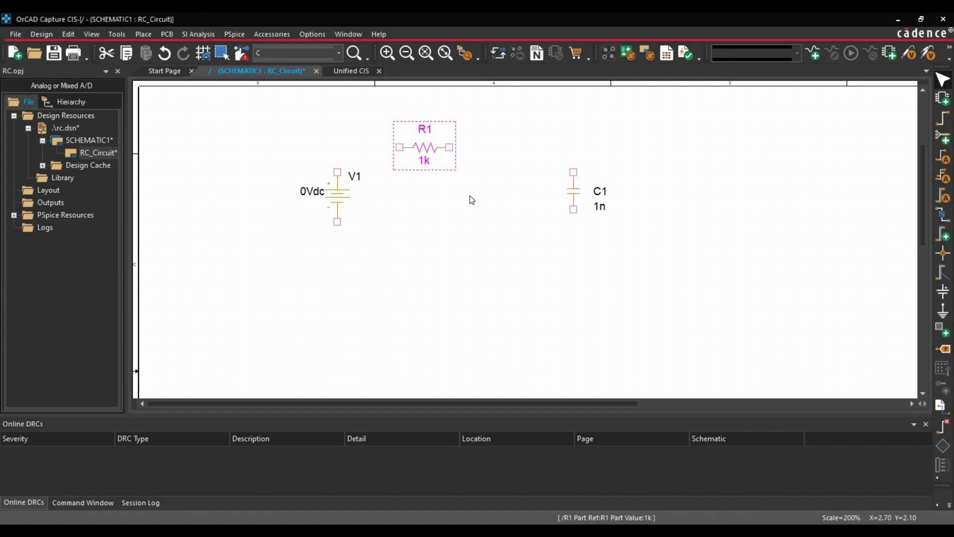
pyautogui.hotkey('ctrl', 'c')
pyautogui.hotkey('ctrl', 'v')
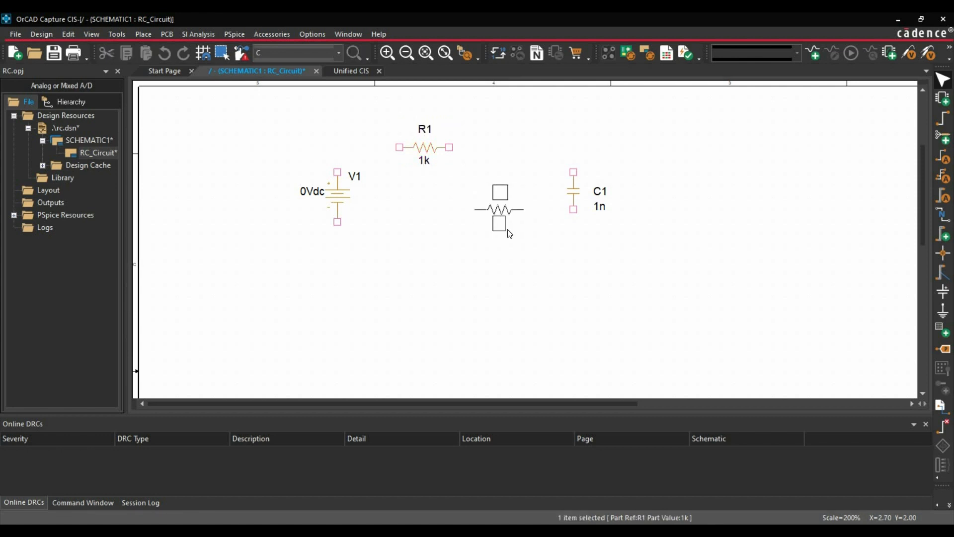
pyautogui.click(499, 214)
pyautogui.press('r')
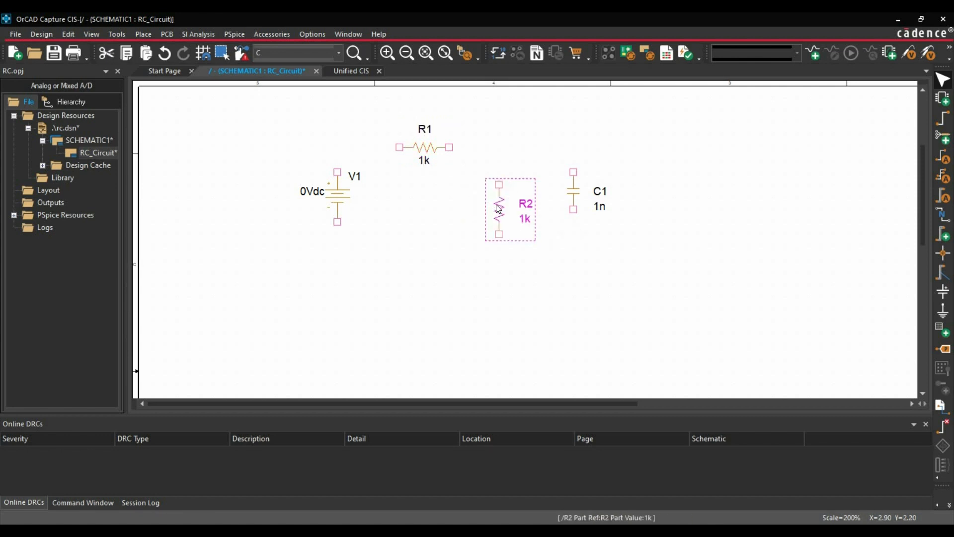
pyautogui.moveTo(496, 210); pyautogui.dragTo(496, 197)
pyautogui.click(347, 158)
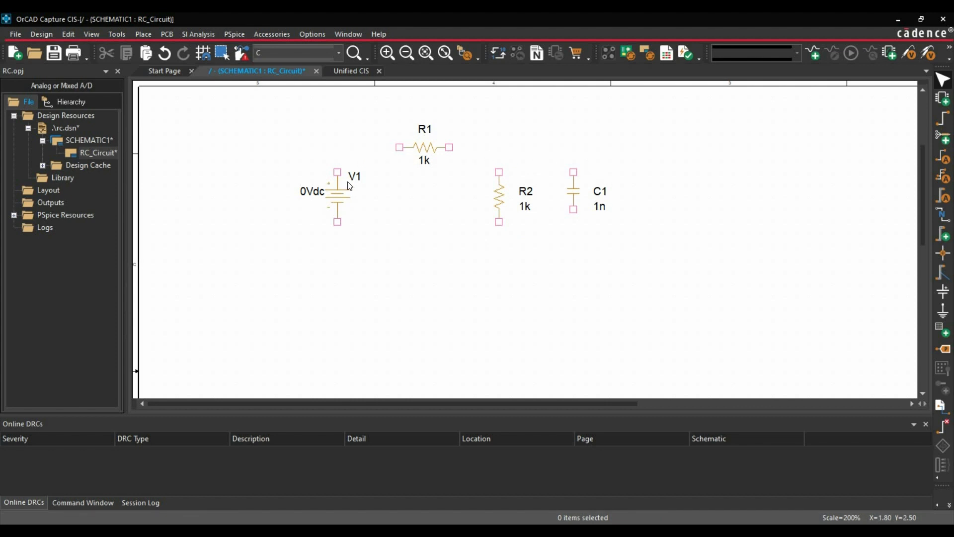
# Wire the voltage source's upper terminal to R1, and R1's other end to the upper terminals of R2 and C1.
pyautogui.press('w')
pyautogui.click(337, 172)
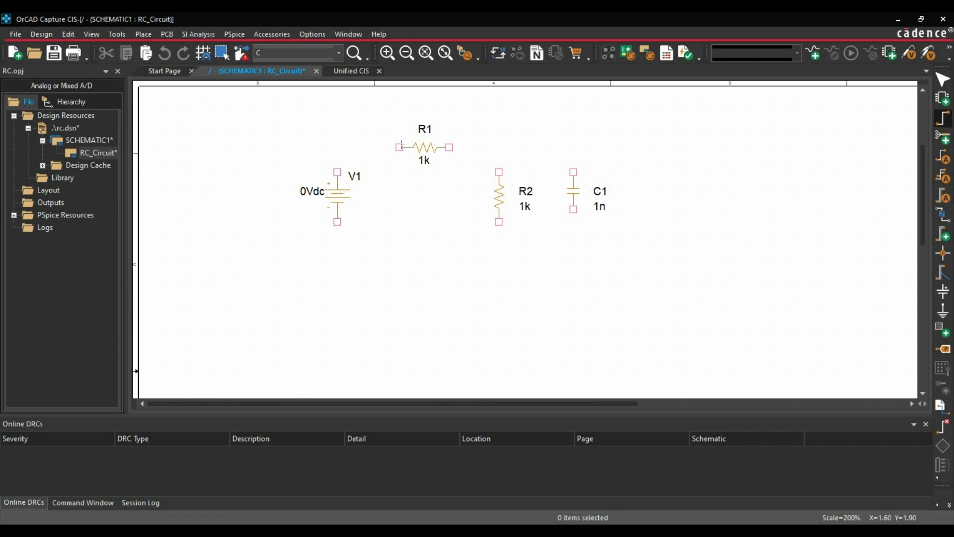
pyautogui.click(399, 148)
pyautogui.click(449, 147)
pyautogui.click(499, 172)
pyautogui.click(499, 147)
pyautogui.click(574, 172)
# Wire the lower terminals of C1, the voltage source and R2 together along a common bottom line.
pyautogui.click(574, 209)
pyautogui.click(574, 259)
pyautogui.click(337, 259)
pyautogui.click(338, 222)
pyautogui.click(499, 222)
pyautogui.click(499, 259)
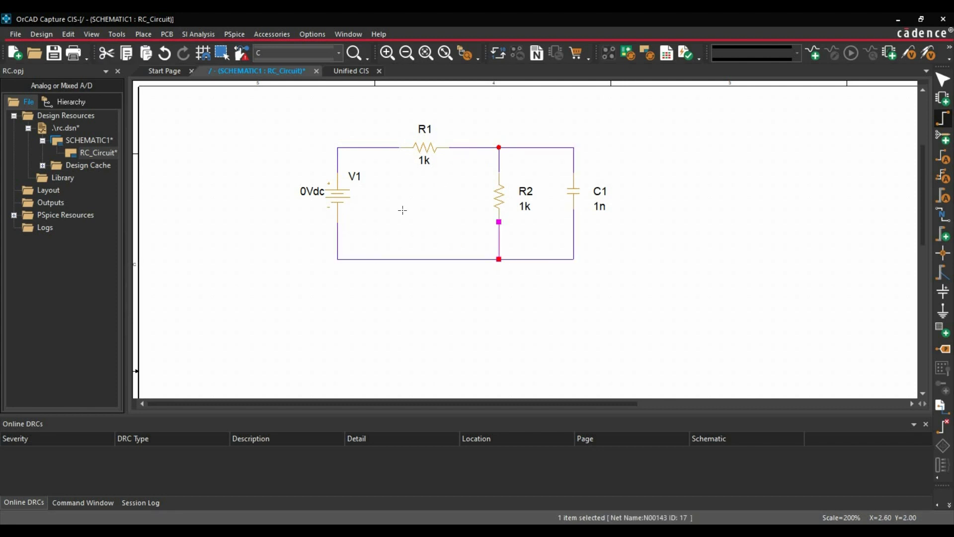
pyautogui.rightClick(426, 222)
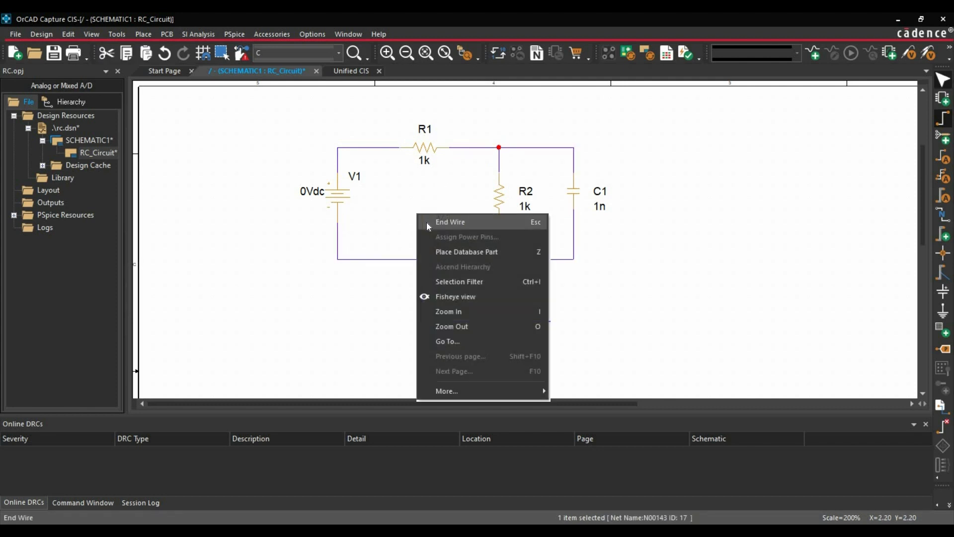
pyautogui.press('Escape')
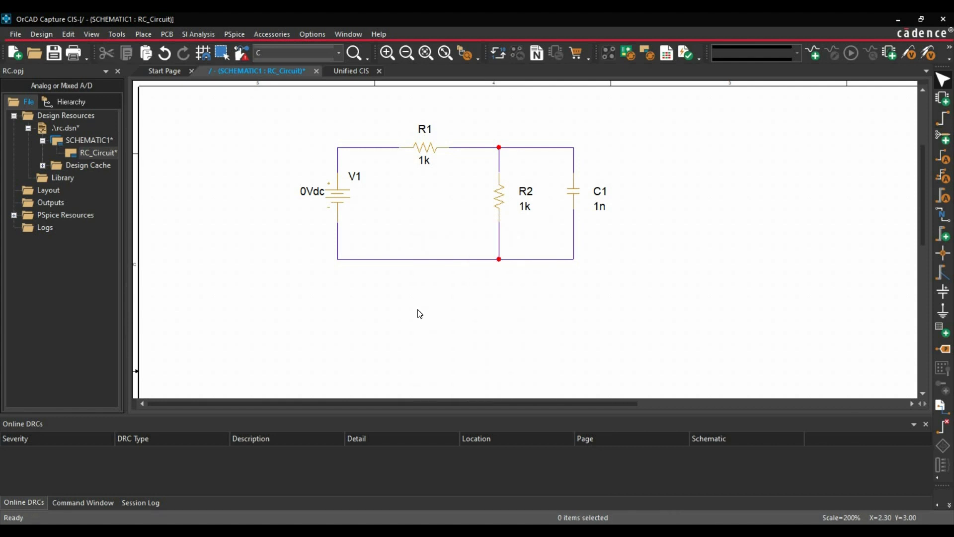
# Place a 0/CAPSYM ground symbol at the lower-left corner of the circuit, below the voltage source.
pyautogui.click(943, 312)
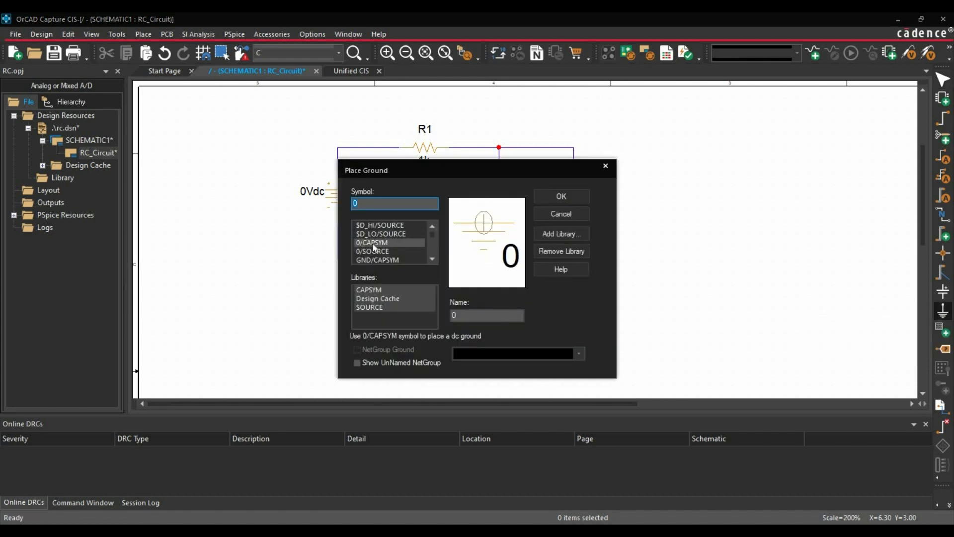
pyautogui.click(557, 197)
pyautogui.click(338, 260)
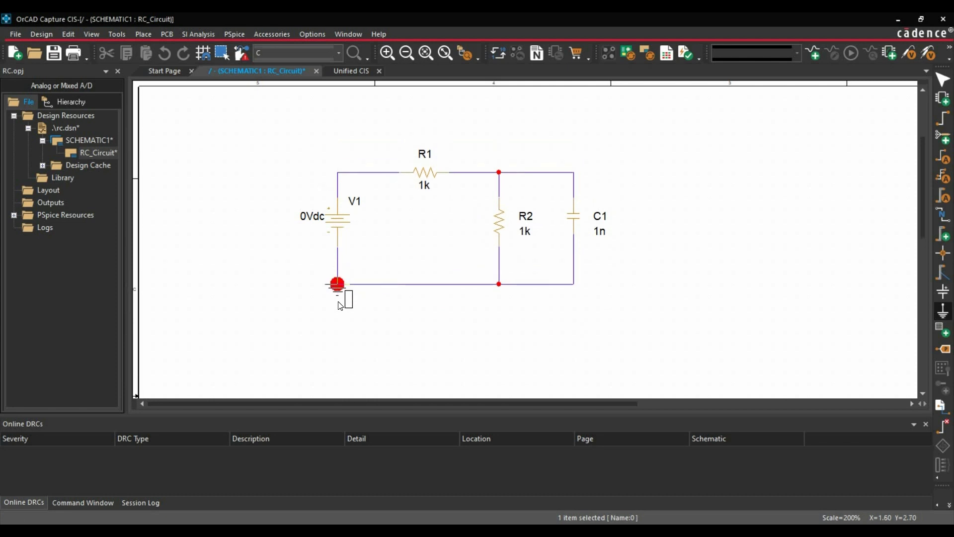
pyautogui.click(340, 305)
pyautogui.rightClick(392, 259)
pyautogui.click(413, 261)
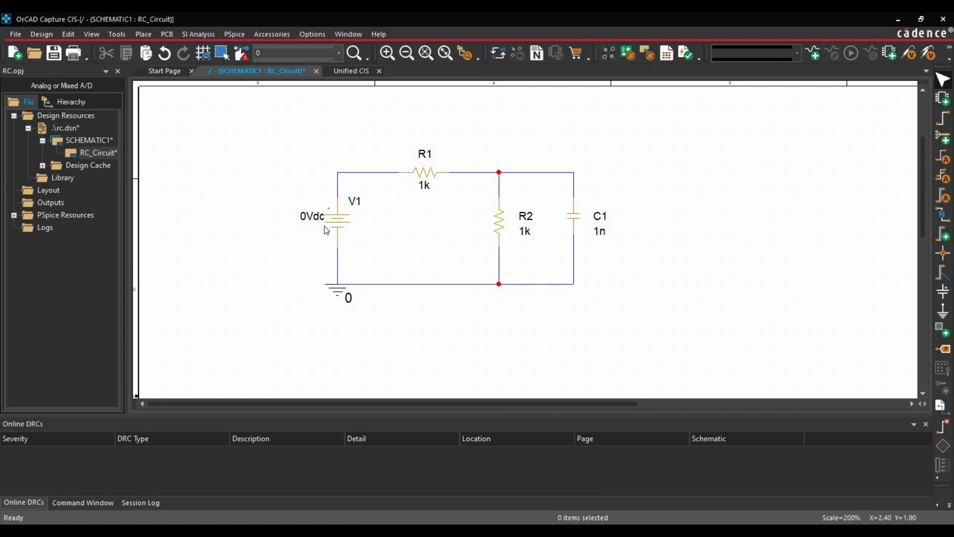
# Shift the DC value label of voltage source V1 slightly away from its symbol and set the value to 10Vdc.
pyautogui.moveTo(308, 223); pyautogui.dragTo(300, 224)
pyautogui.click(292, 244)
pyautogui.doubleClick(301, 220)
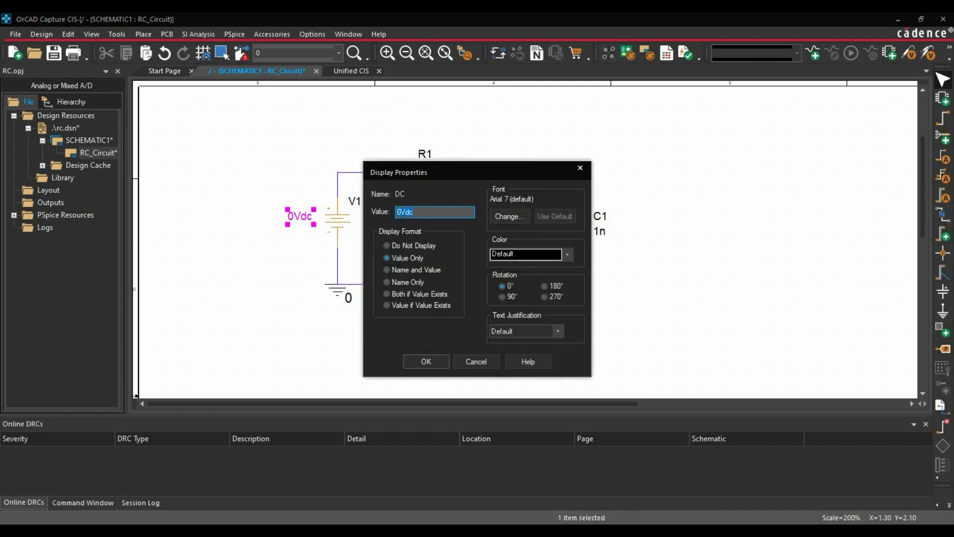
pyautogui.click(399, 212)
pyautogui.write('1')
pyautogui.press('Return')
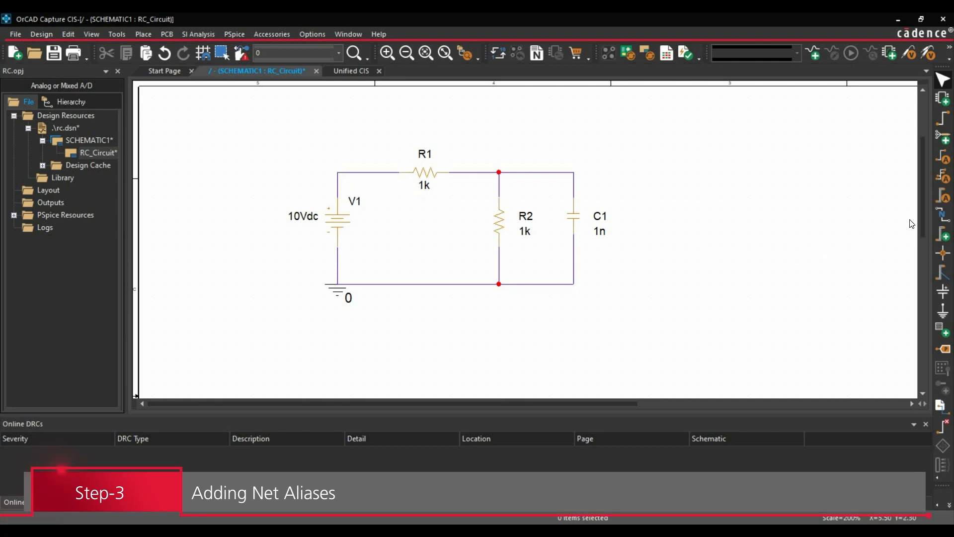
# Place the net alias INPUT on the wire between voltage source V1 and resistor R1.
pyautogui.click(942, 217)
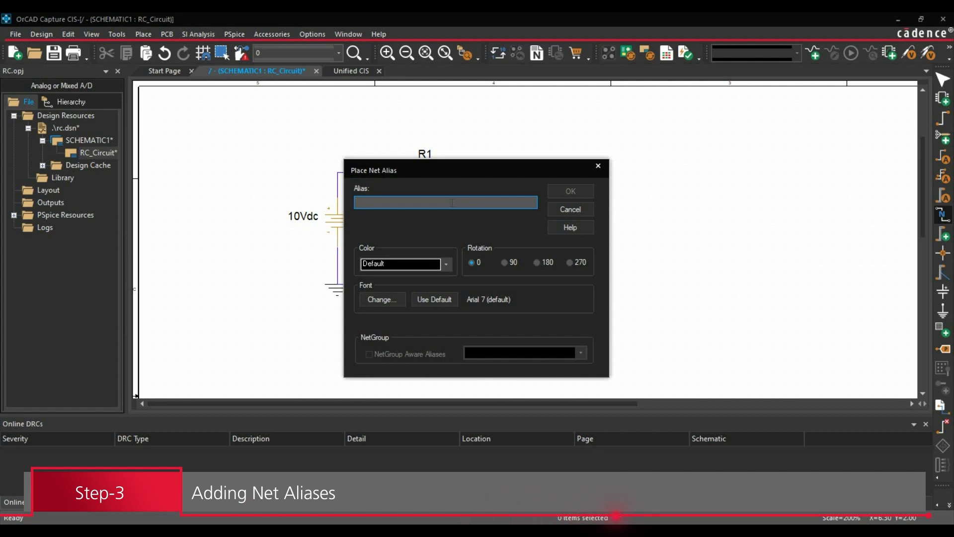
pyautogui.write('INPUT')
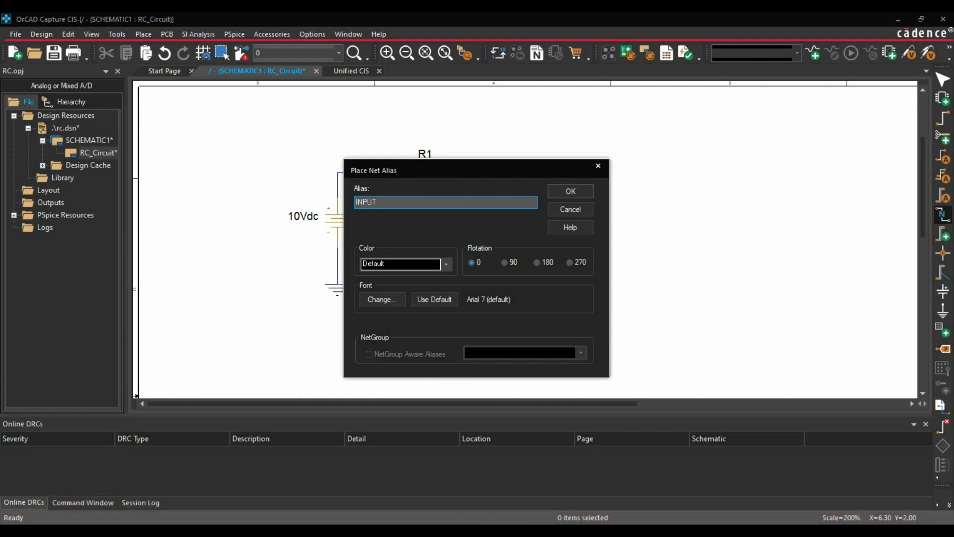
pyautogui.click(570, 191)
pyautogui.rightClick(265, 170)
pyautogui.click(278, 174)
# Place the net alias OUTPUT on the upper wire between R2 and C1.
pyautogui.click(941, 216)
pyautogui.write('OUTPUT')
pyautogui.press('Return')
pyautogui.click(533, 172)
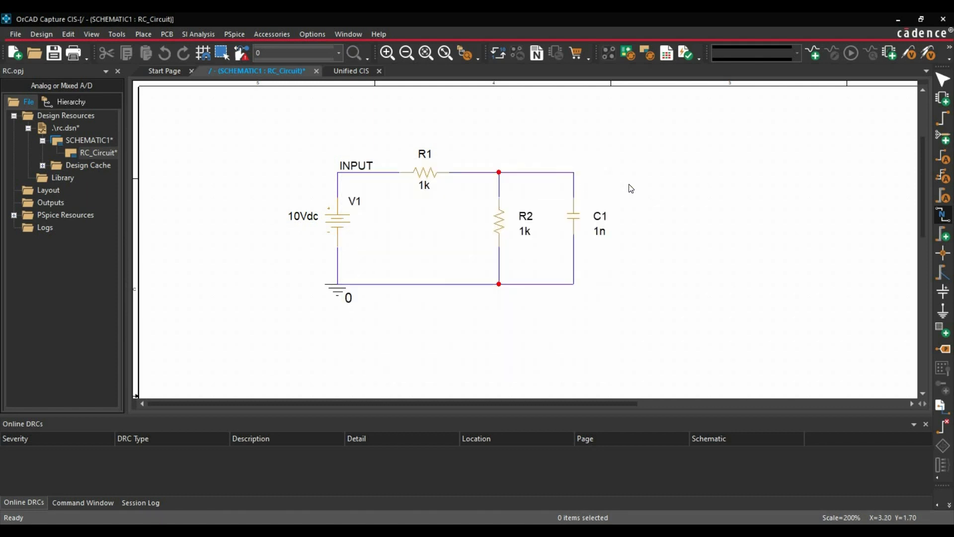
pyautogui.rightClick(635, 185)
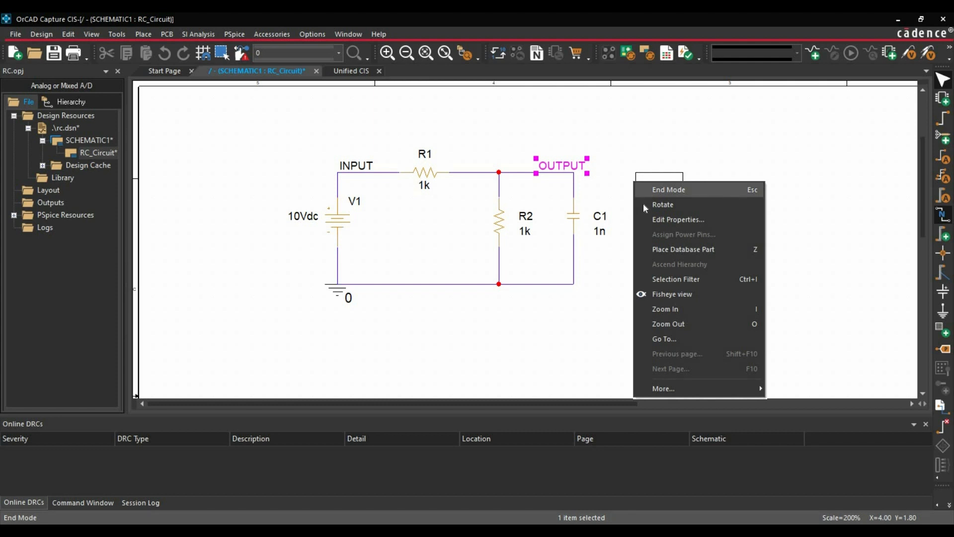
pyautogui.click(648, 188)
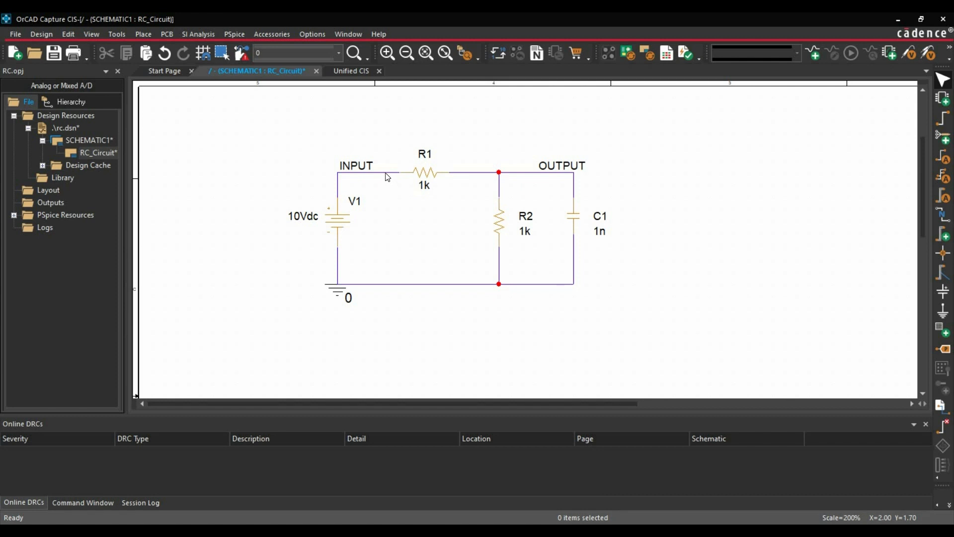
# Save the RC_Circuit schematic design.
pyautogui.click(16, 34)
pyautogui.click(27, 97)
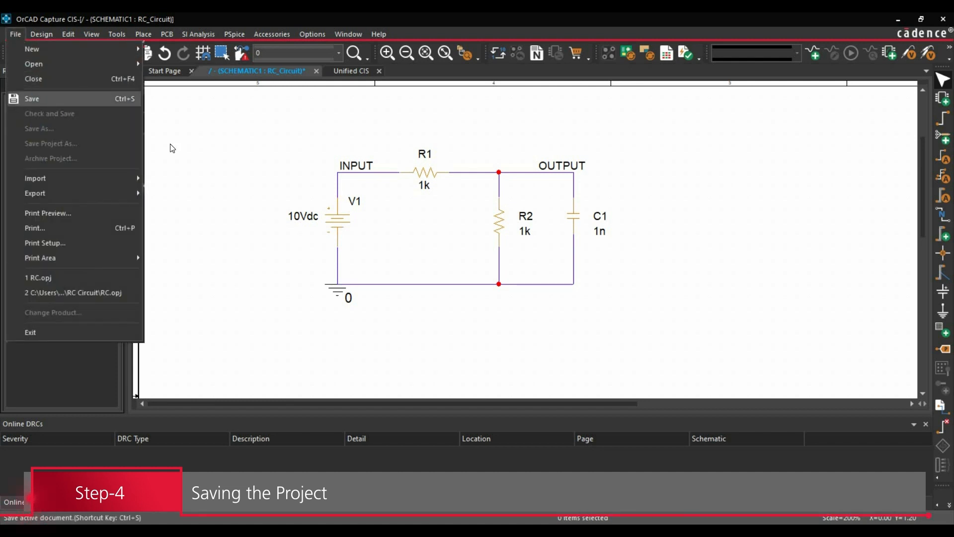